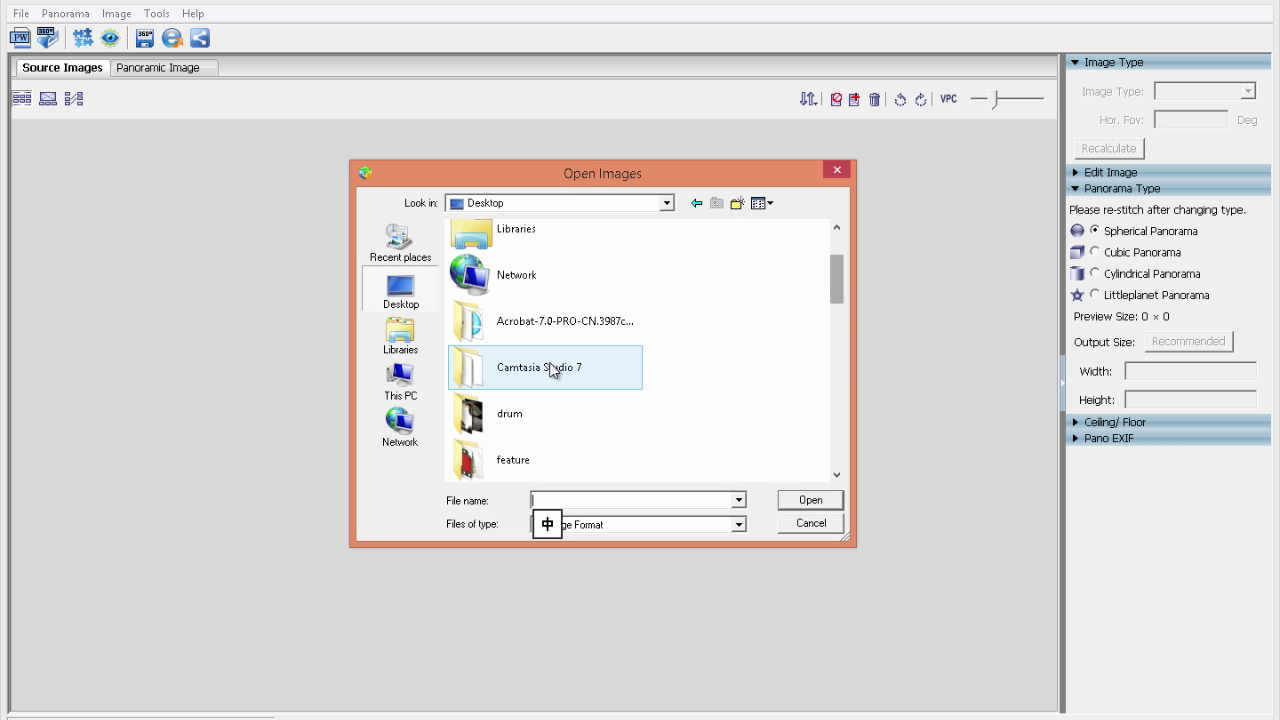
Load all nine IMG photos from the FF612-CanonEOS5DII-14 folder as source images
click(837, 317)
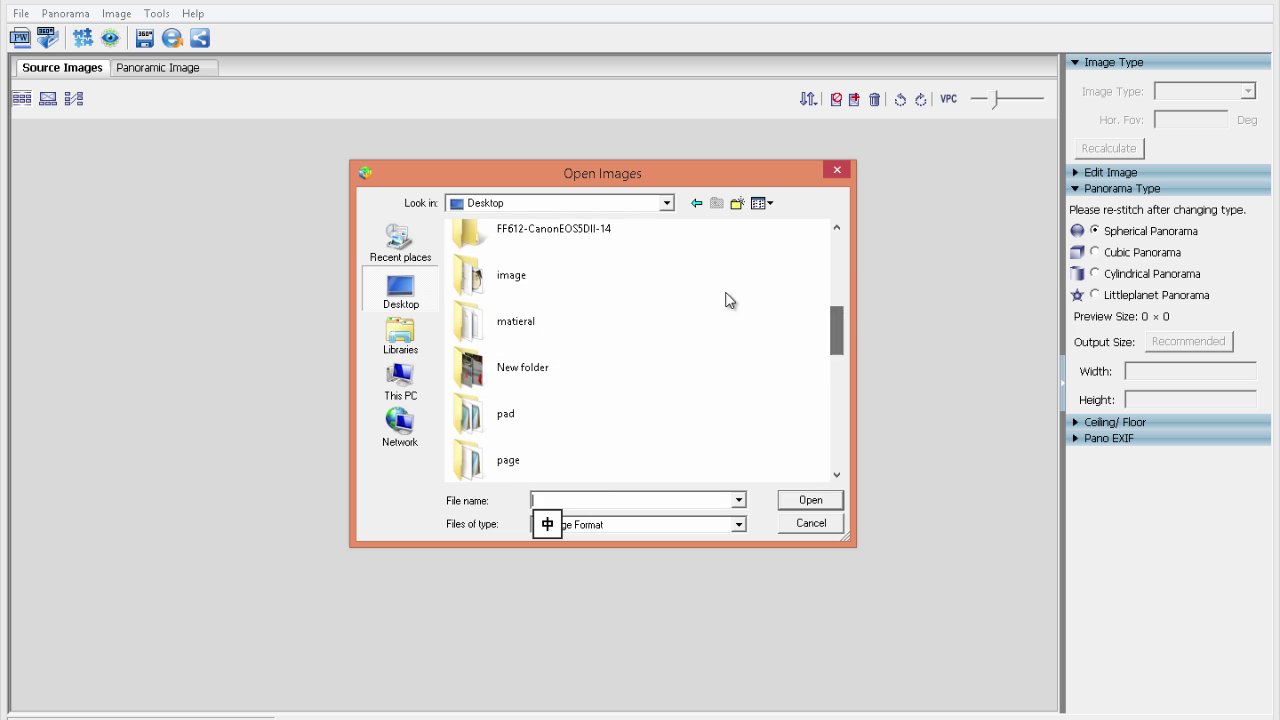
double_click(590, 238)
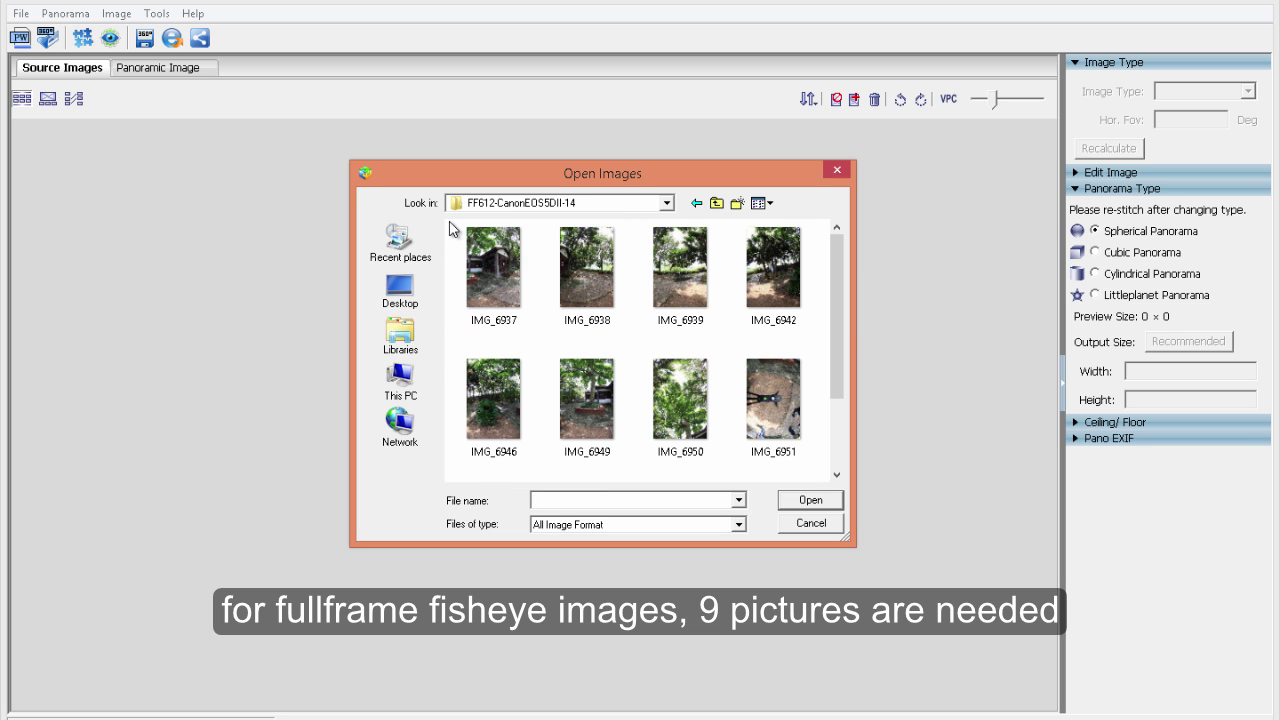
drag(447, 225, 813, 464)
click(812, 501)
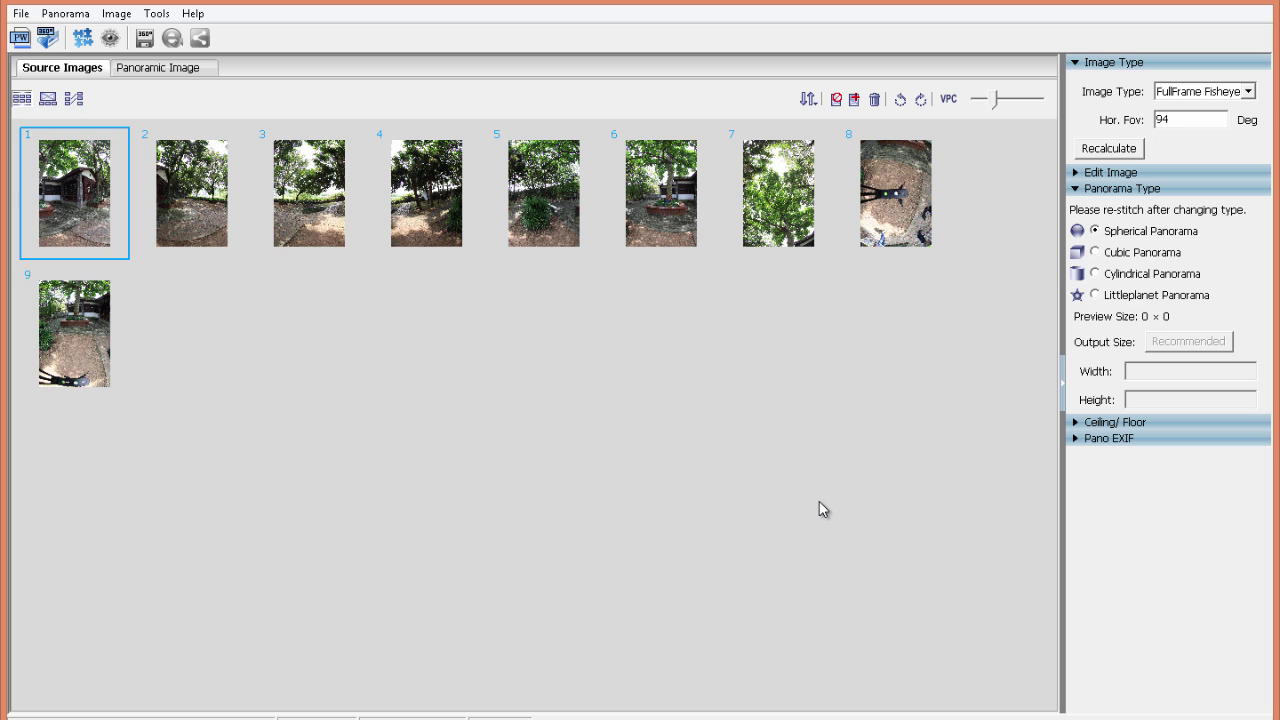
Apply viewpoint correction to image 9 to mark it as the artificial floor
click(81, 335)
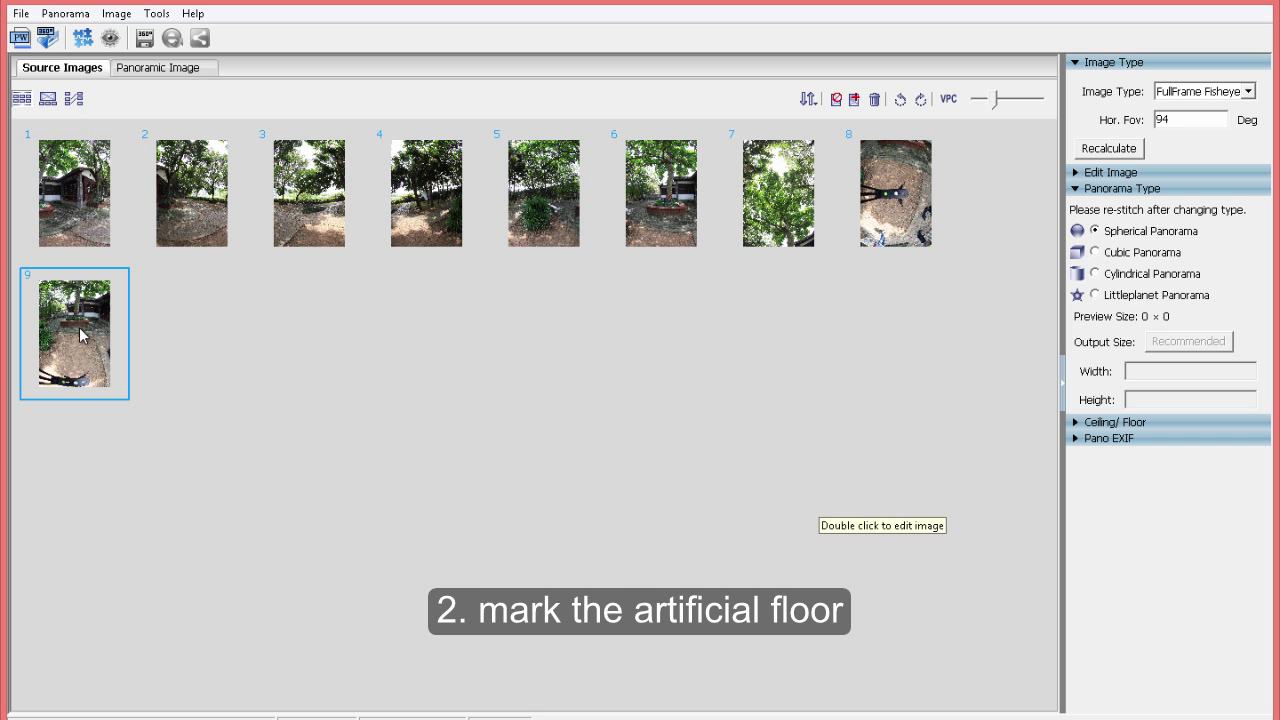
click(944, 98)
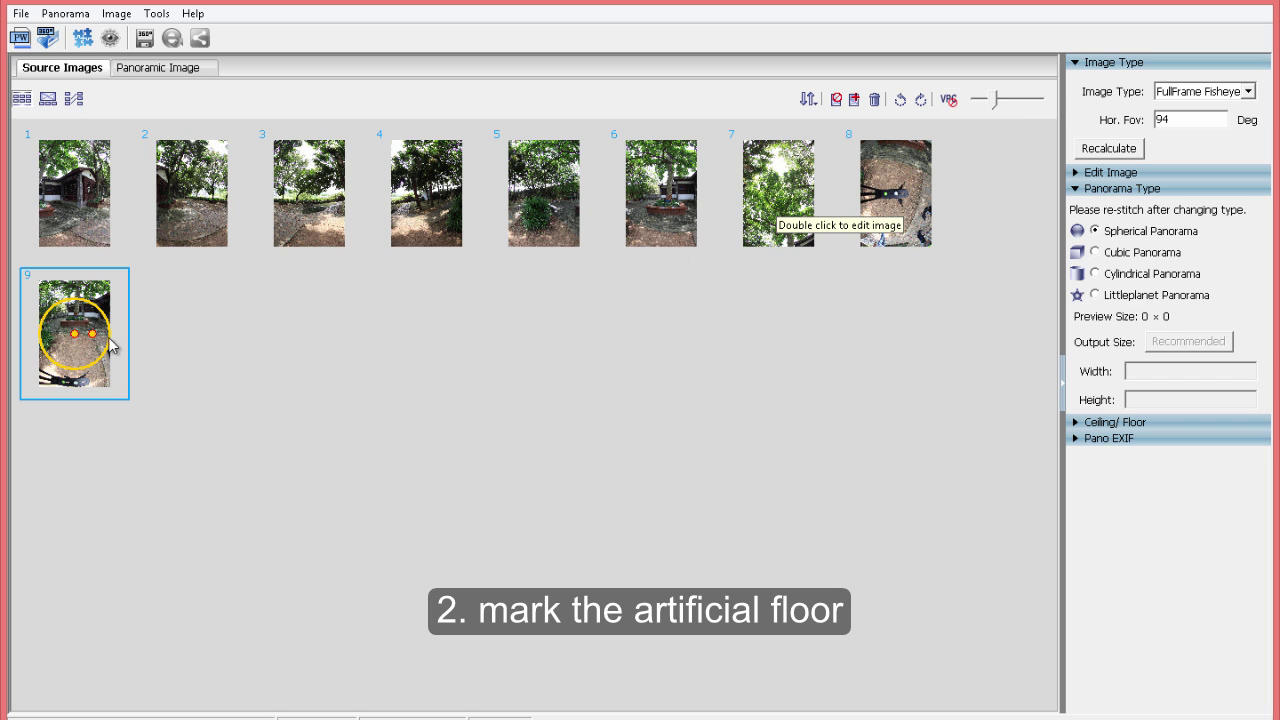
In the Matching Points Editing view, add pairs P1–P10 linking image 9 and image 8
click(74, 99)
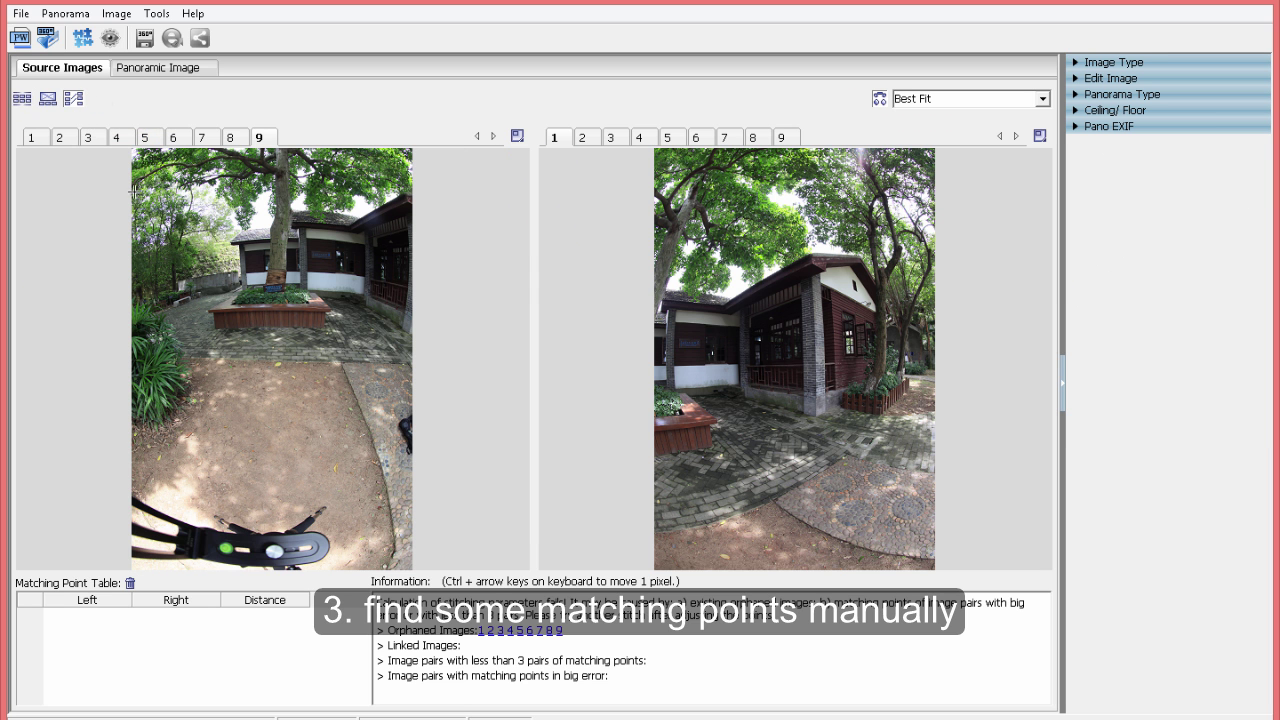
click(754, 139)
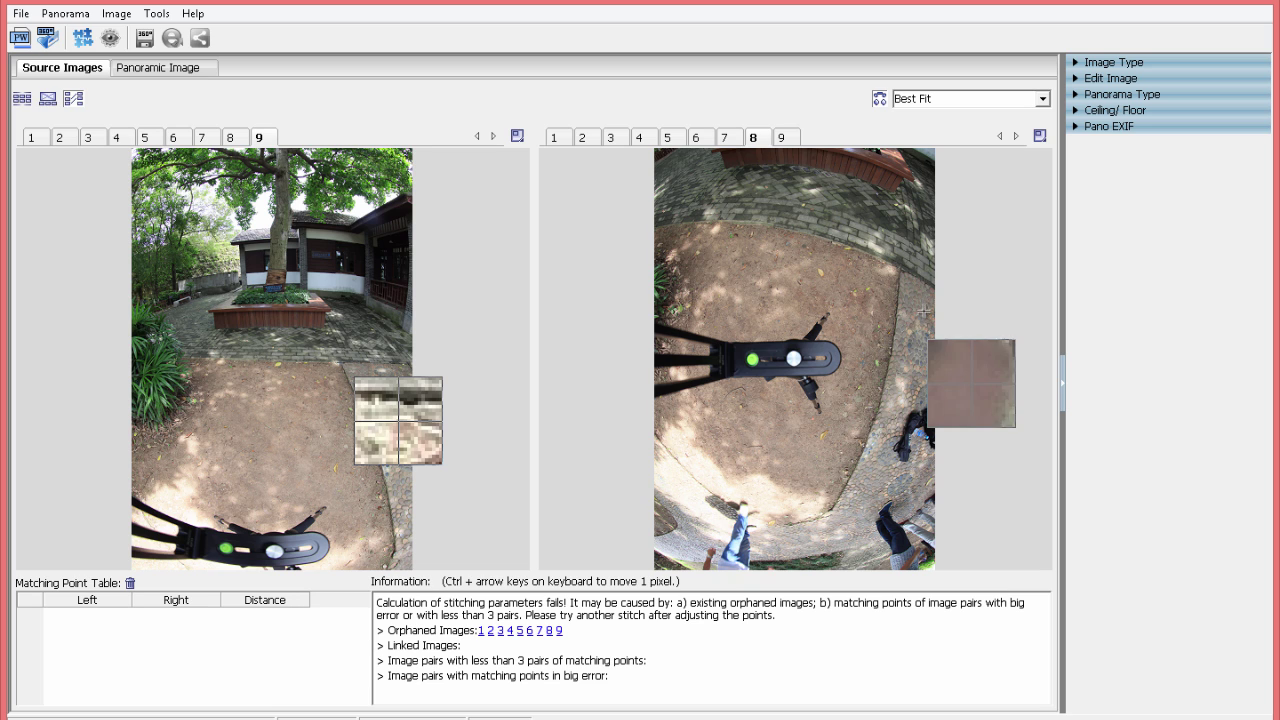
click(899, 270)
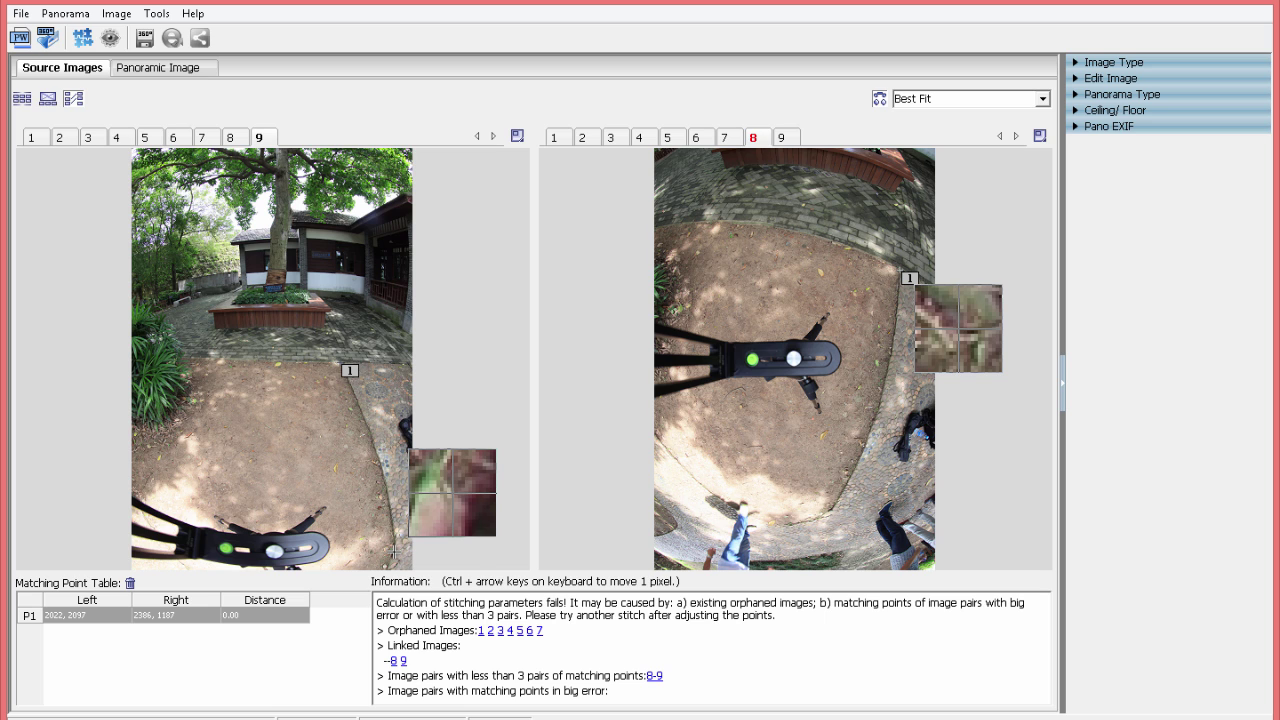
click(828, 506)
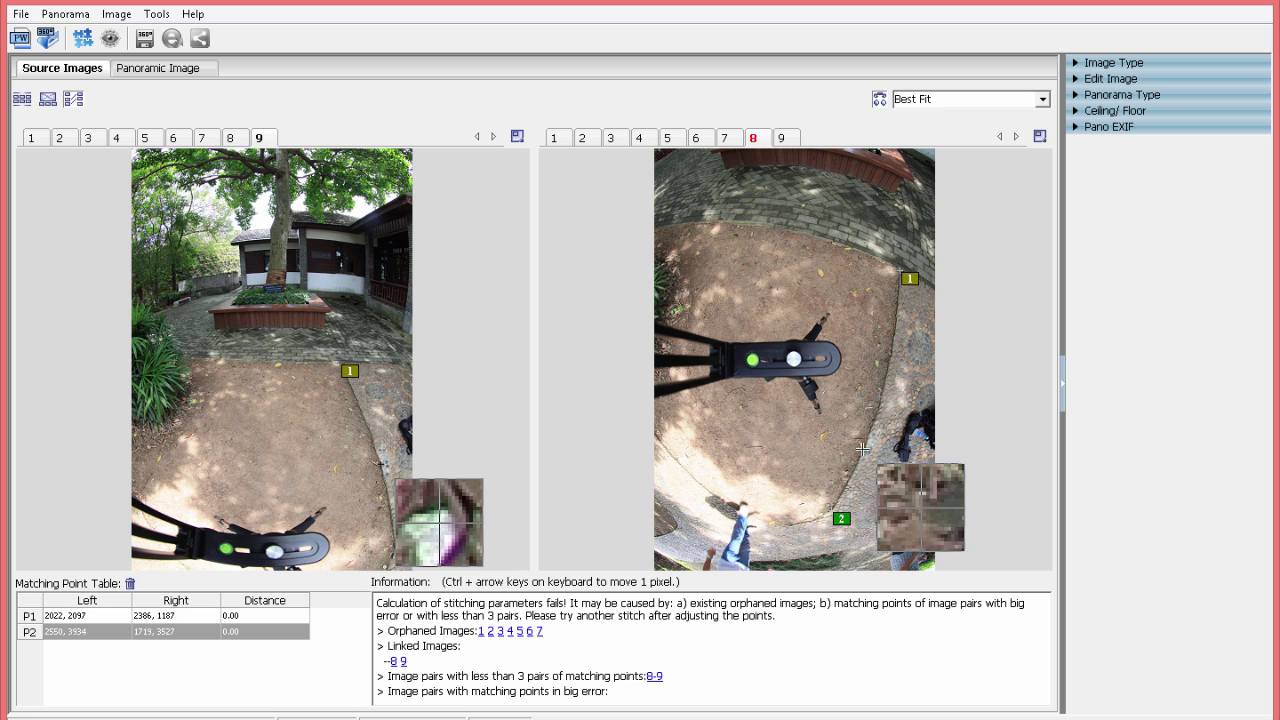
click(862, 449)
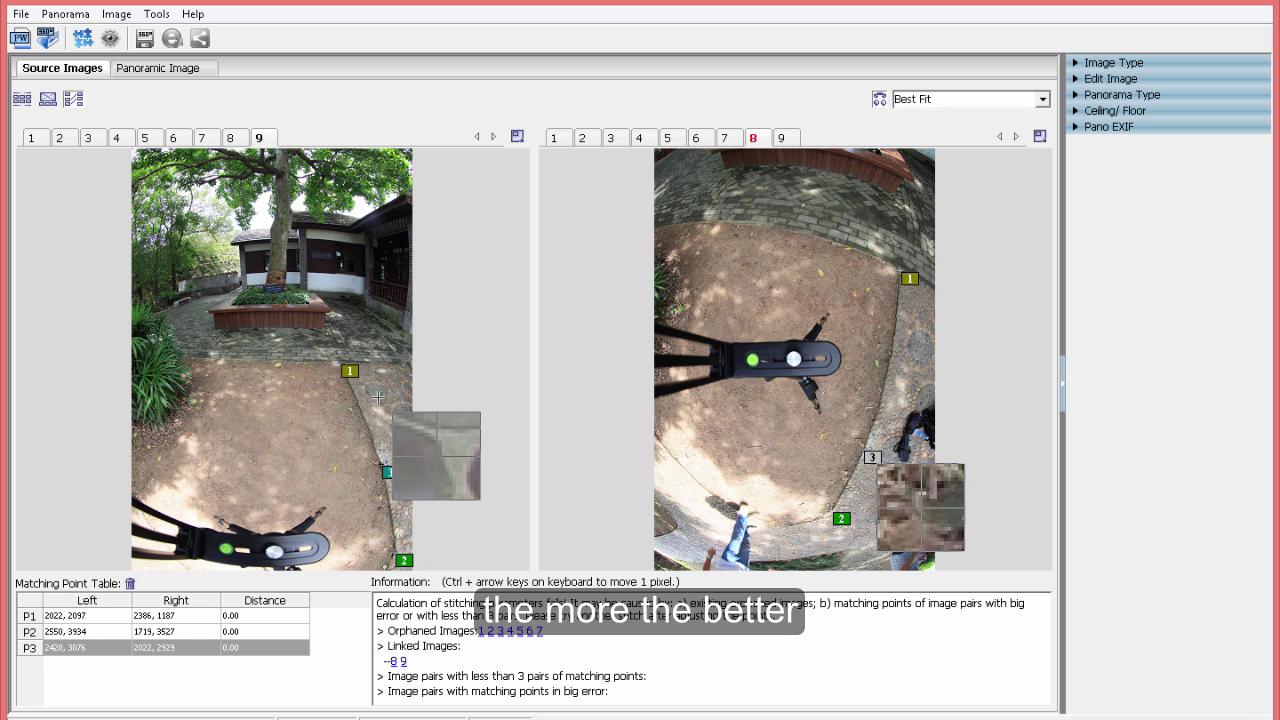
click(916, 364)
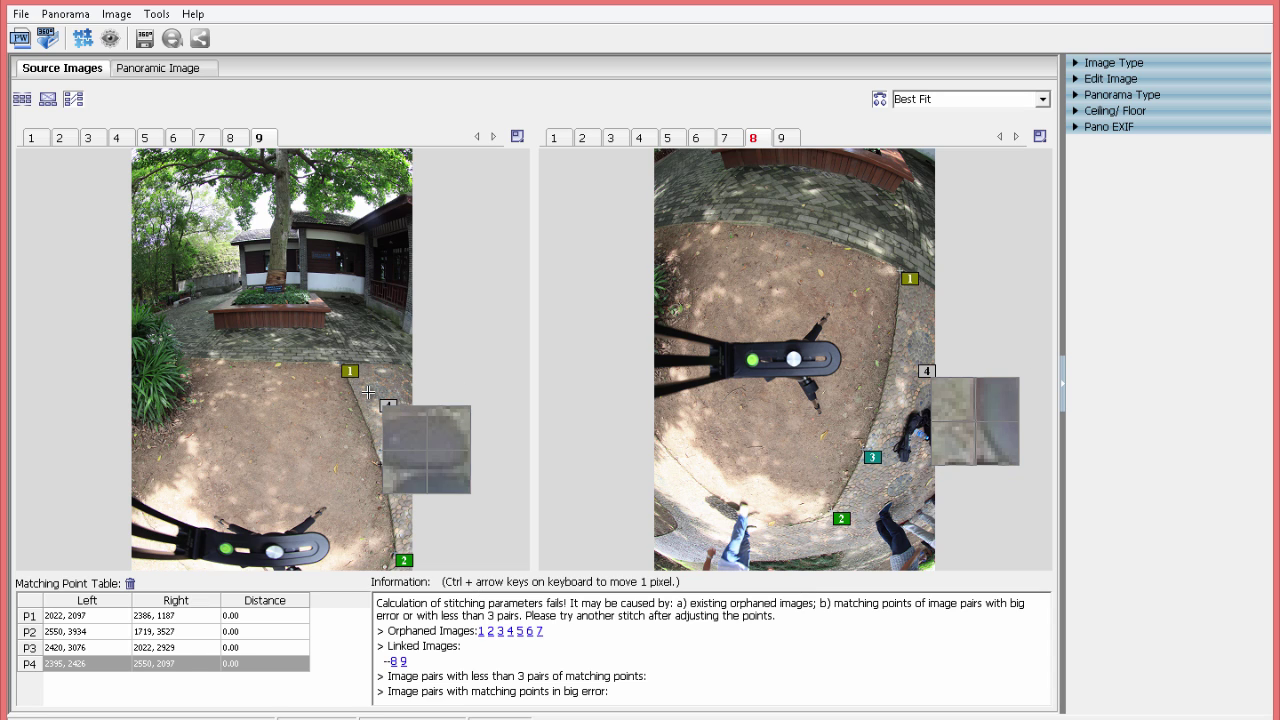
click(909, 350)
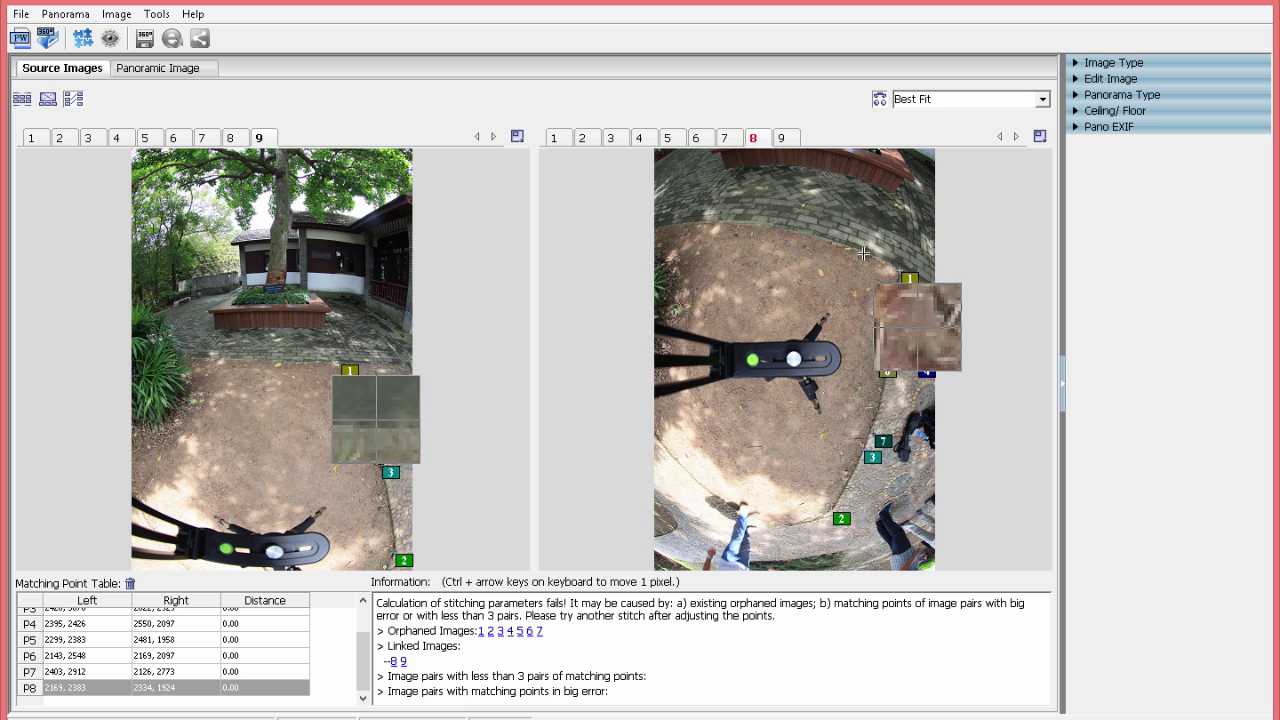
click(861, 254)
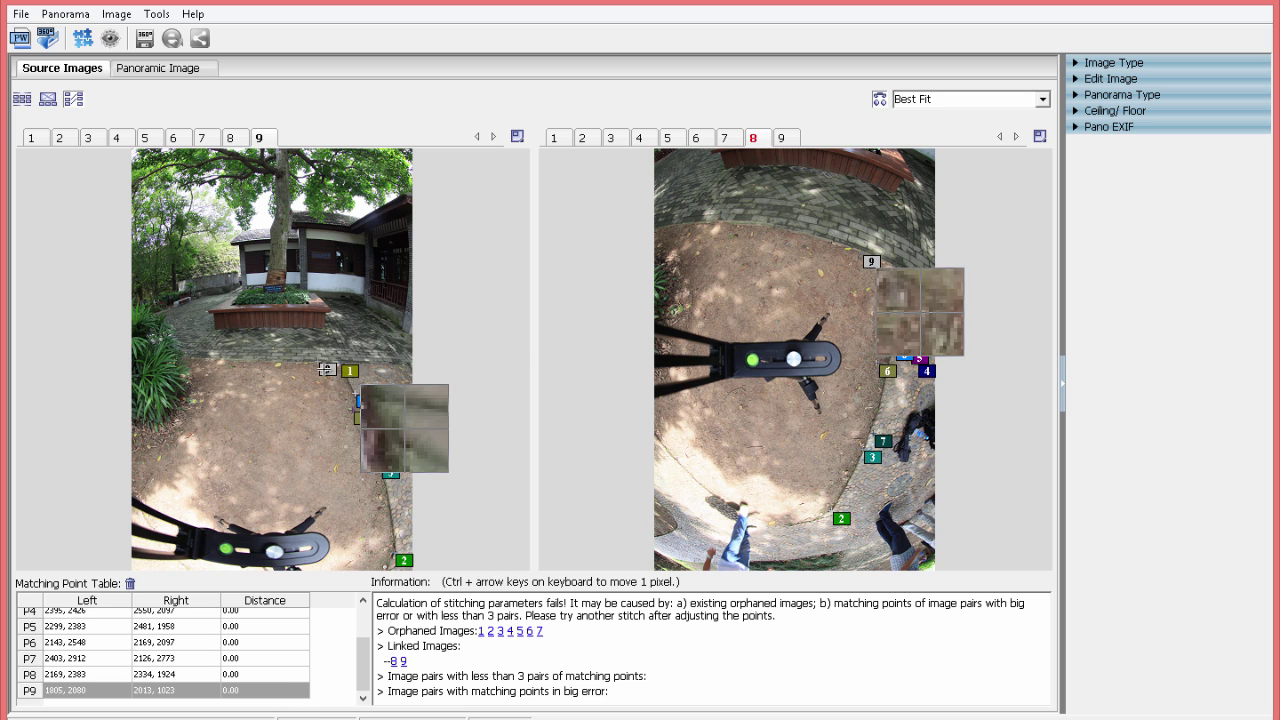
click(818, 237)
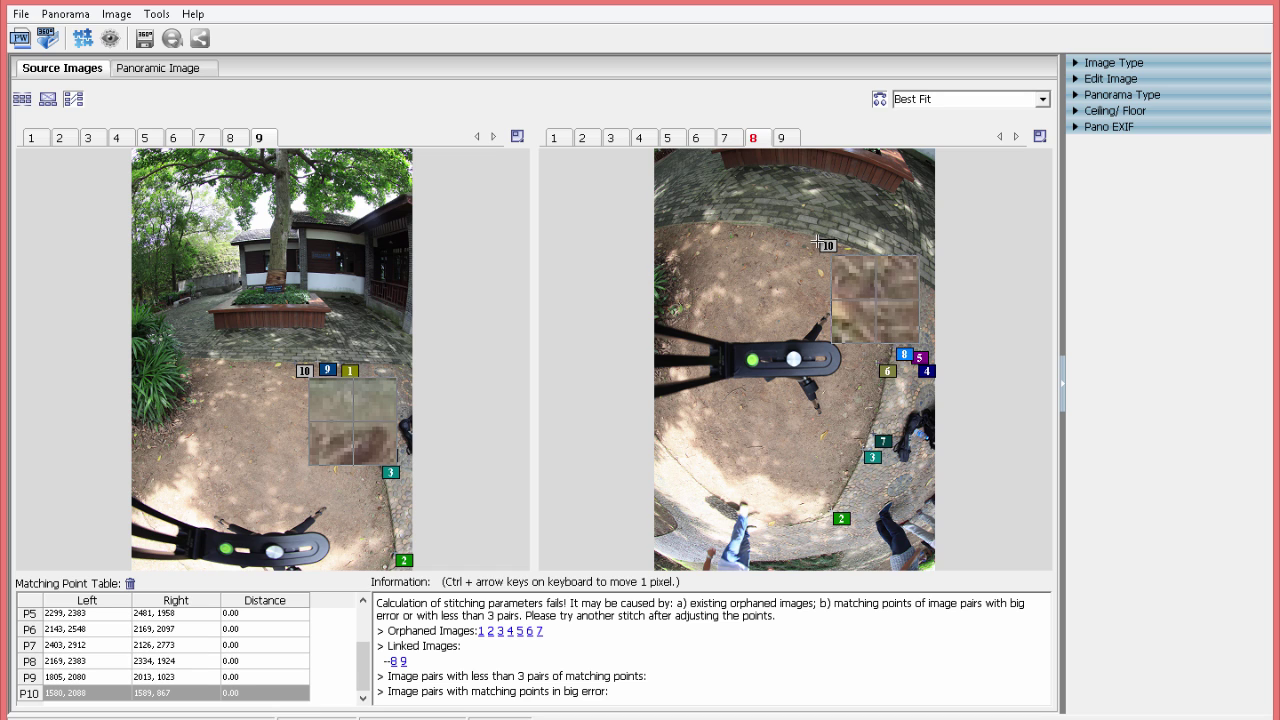
Nudge matching points 1 and 9 into their correct positions on images 9 and 8
scroll(308, 439, up, 2)
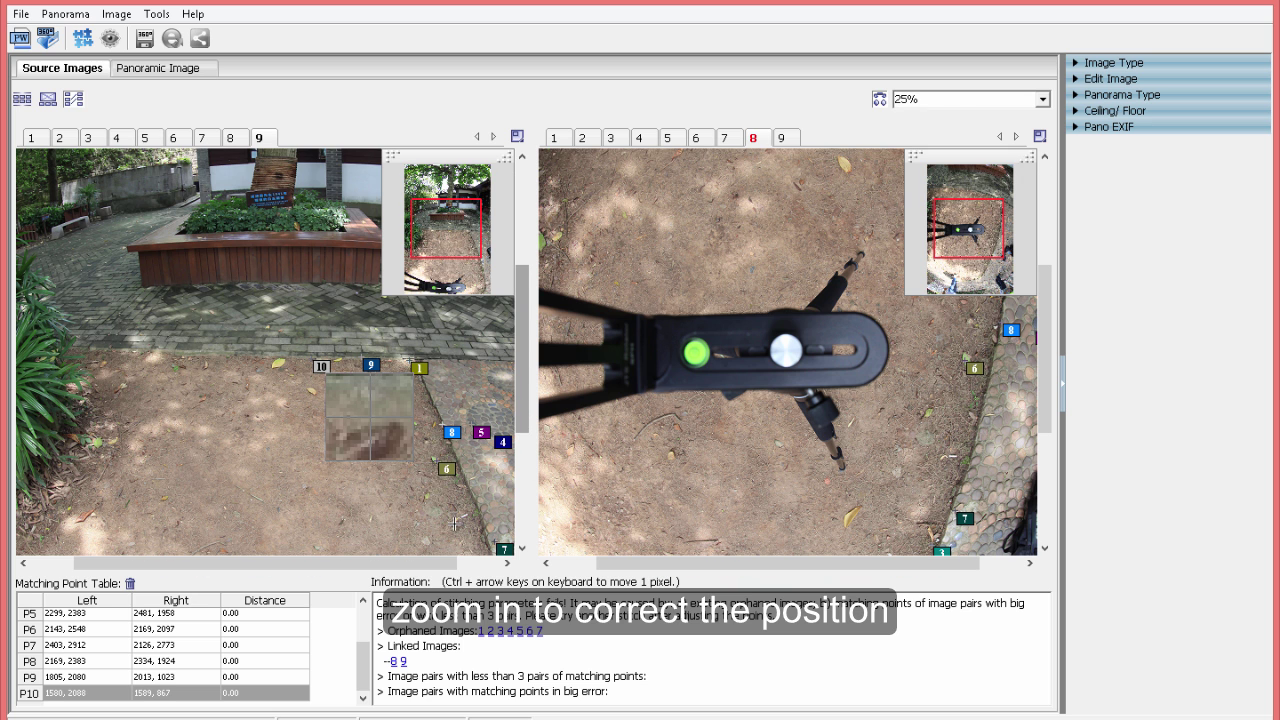
drag(425, 559, 478, 560)
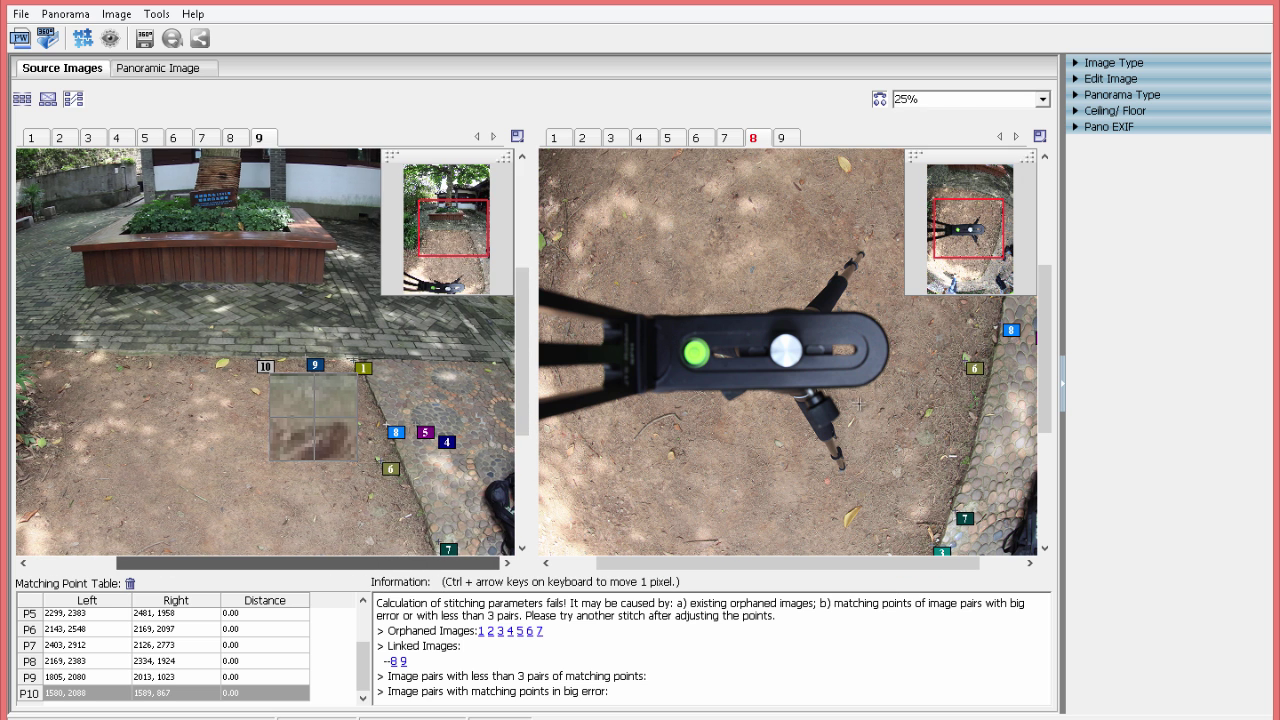
drag(1052, 354, 1071, 259)
click(364, 368)
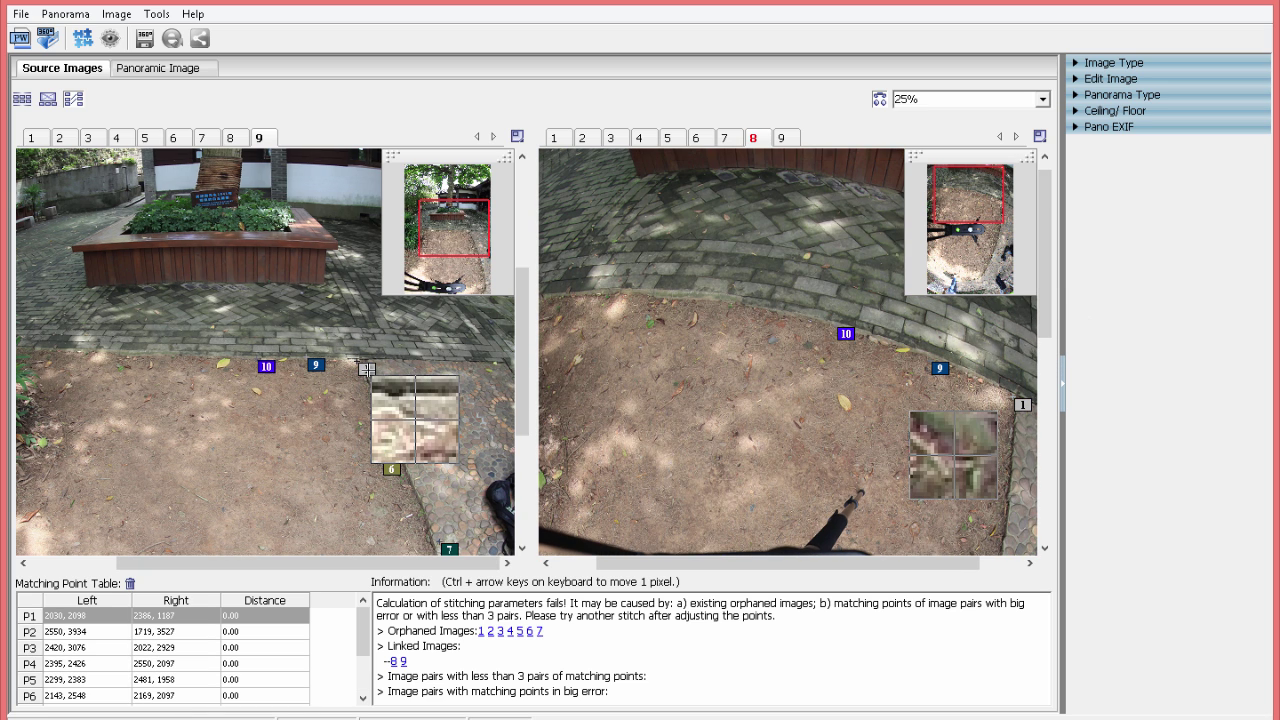
drag(366, 368, 370, 369)
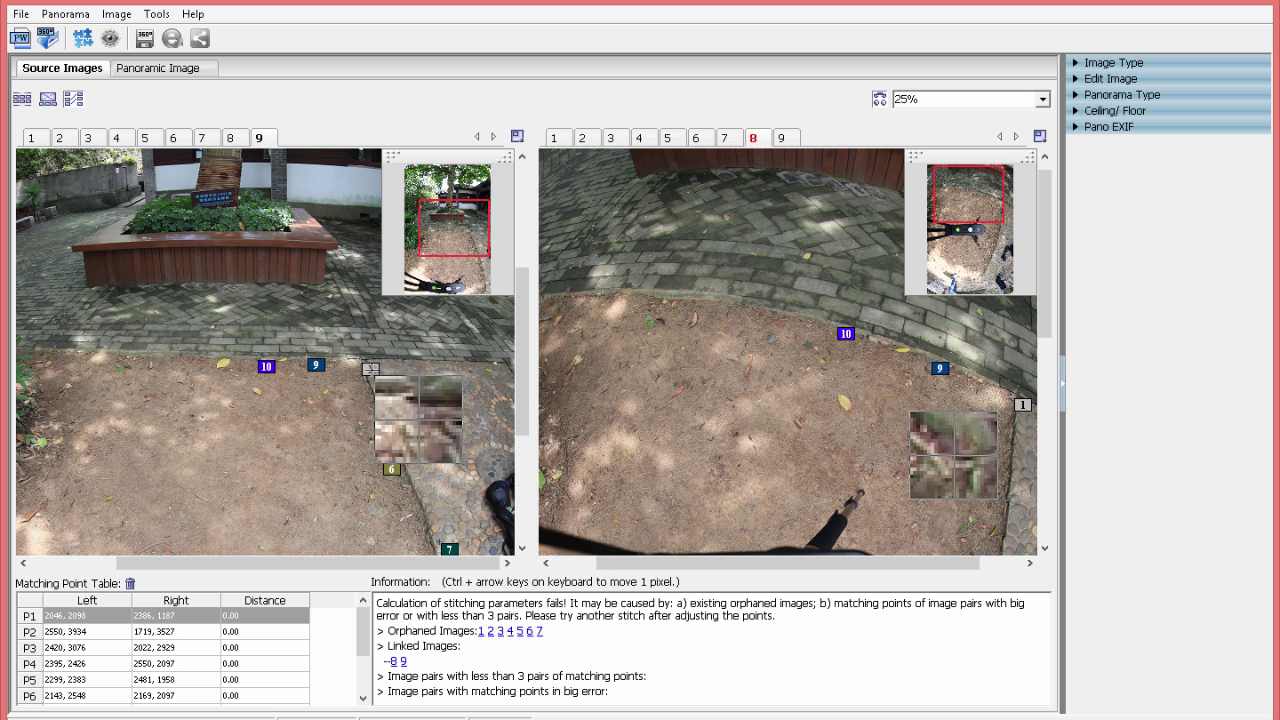
click(316, 365)
drag(316, 365, 316, 362)
drag(942, 368, 952, 358)
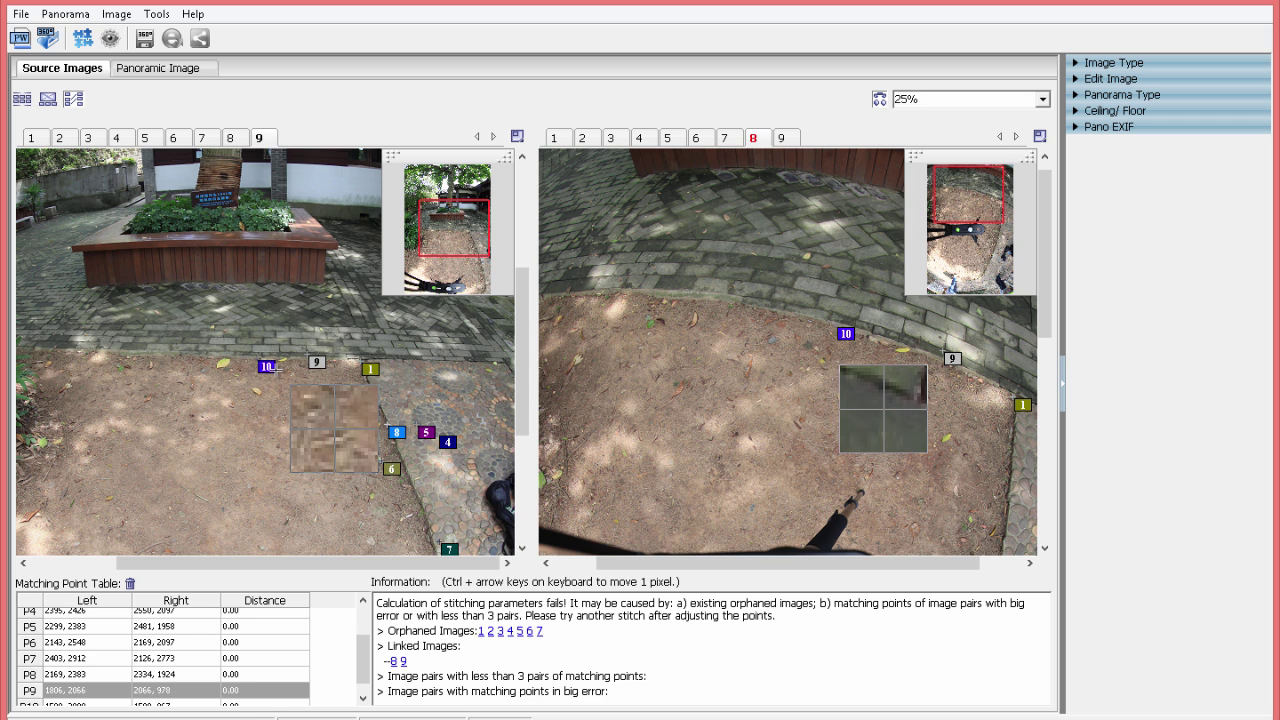
Reposition point 10 in both images, correct point 4, and review points 5 and 3
drag(267, 367, 261, 362)
drag(834, 344, 864, 331)
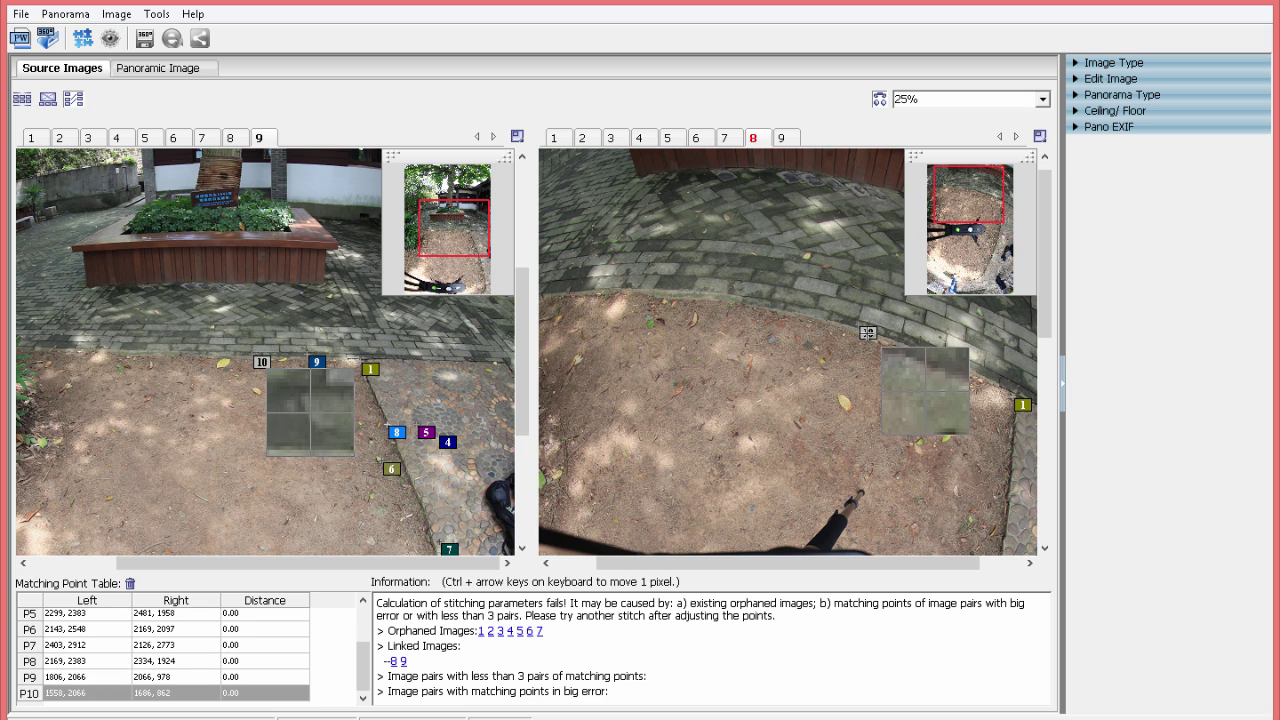
click(426, 432)
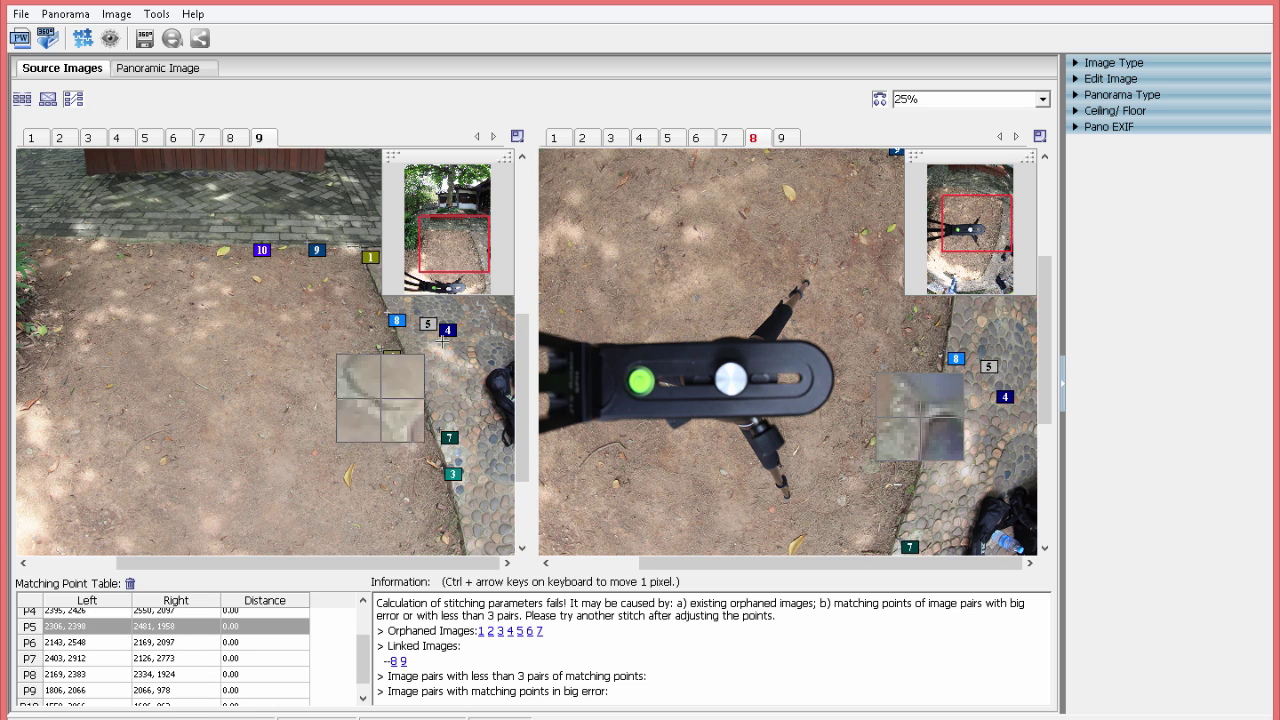
click(448, 331)
drag(448, 331, 453, 333)
click(452, 474)
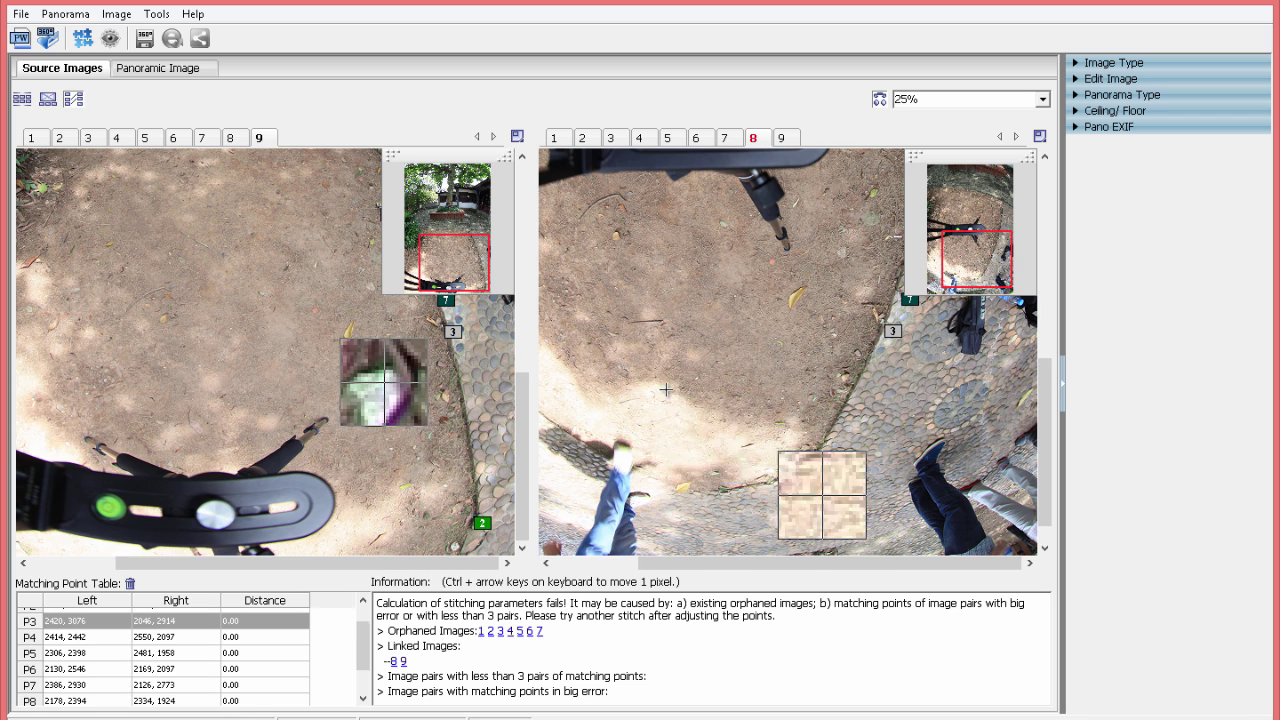
scroll(287, 330, down, 2)
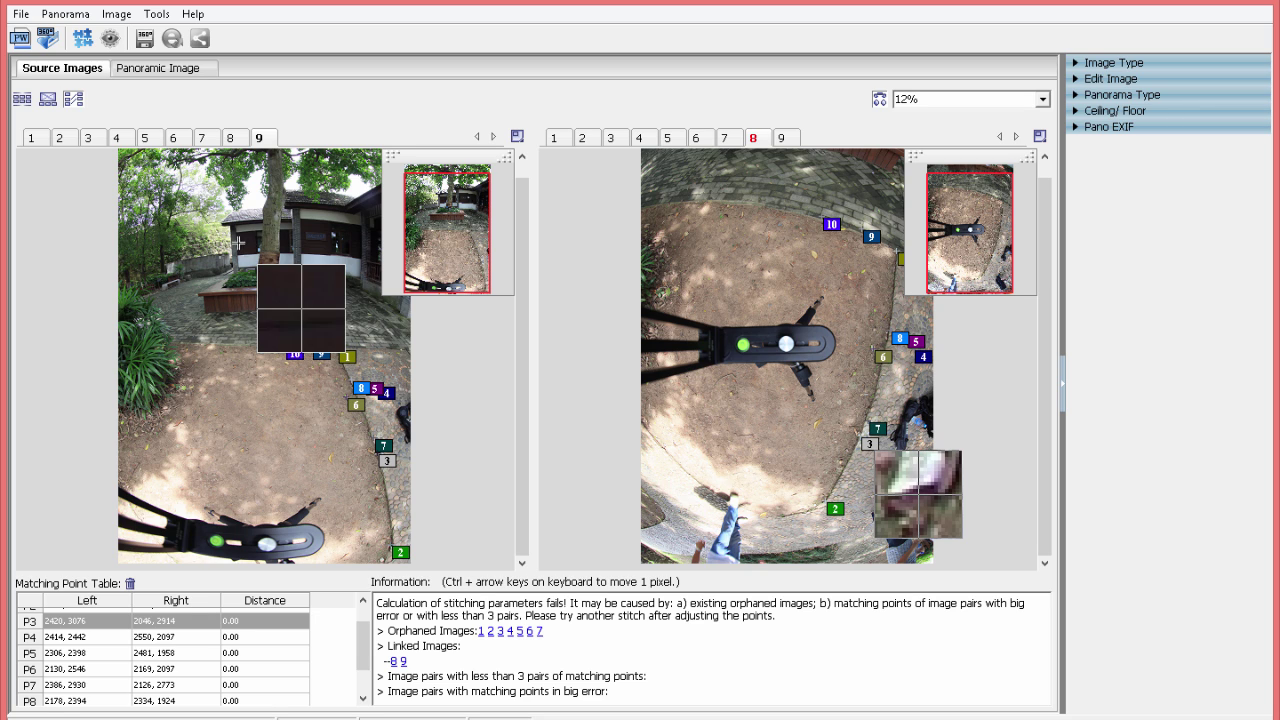
In the single-image Mask editor, mask out the tripod arm at the image bottom
click(52, 104)
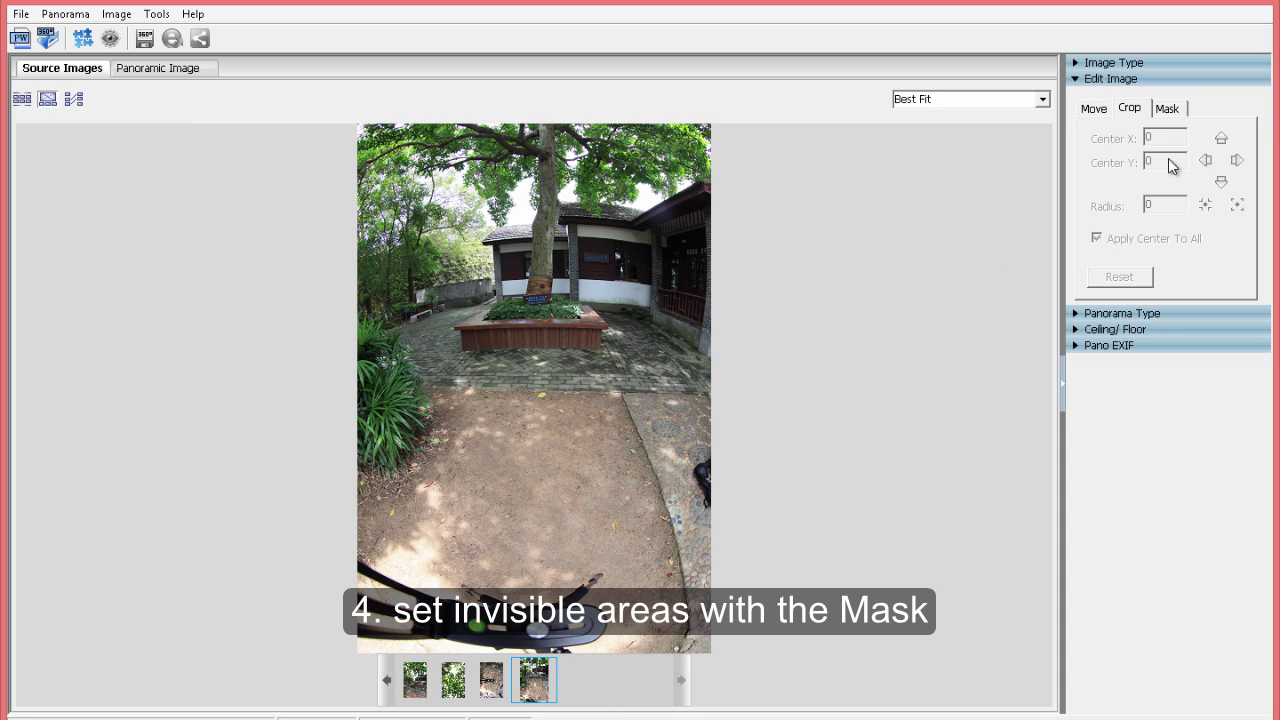
click(1177, 116)
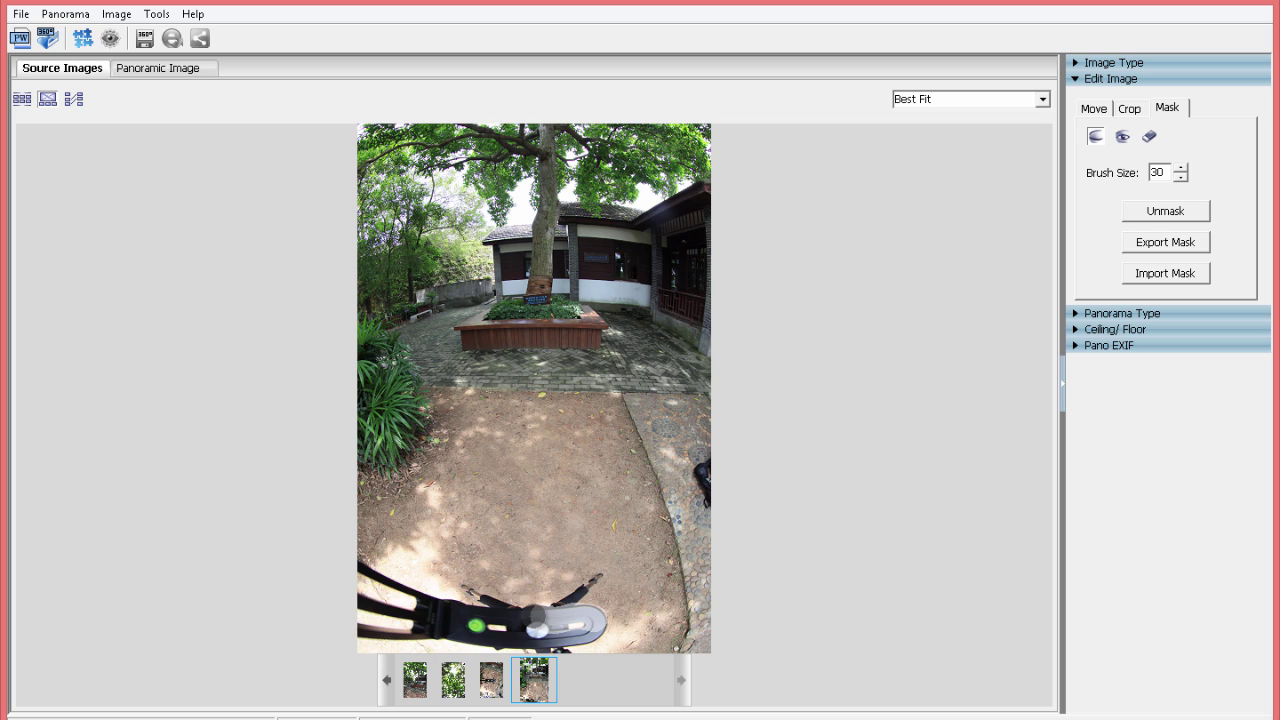
mouse_move(480, 616)
mouse_down()
mouse_move(426, 605)
mouse_move(422, 627)
mouse_move(476, 625)
mouse_move(501, 640)
mouse_move(538, 630)
mouse_move(564, 645)
mouse_move(598, 630)
mouse_up()
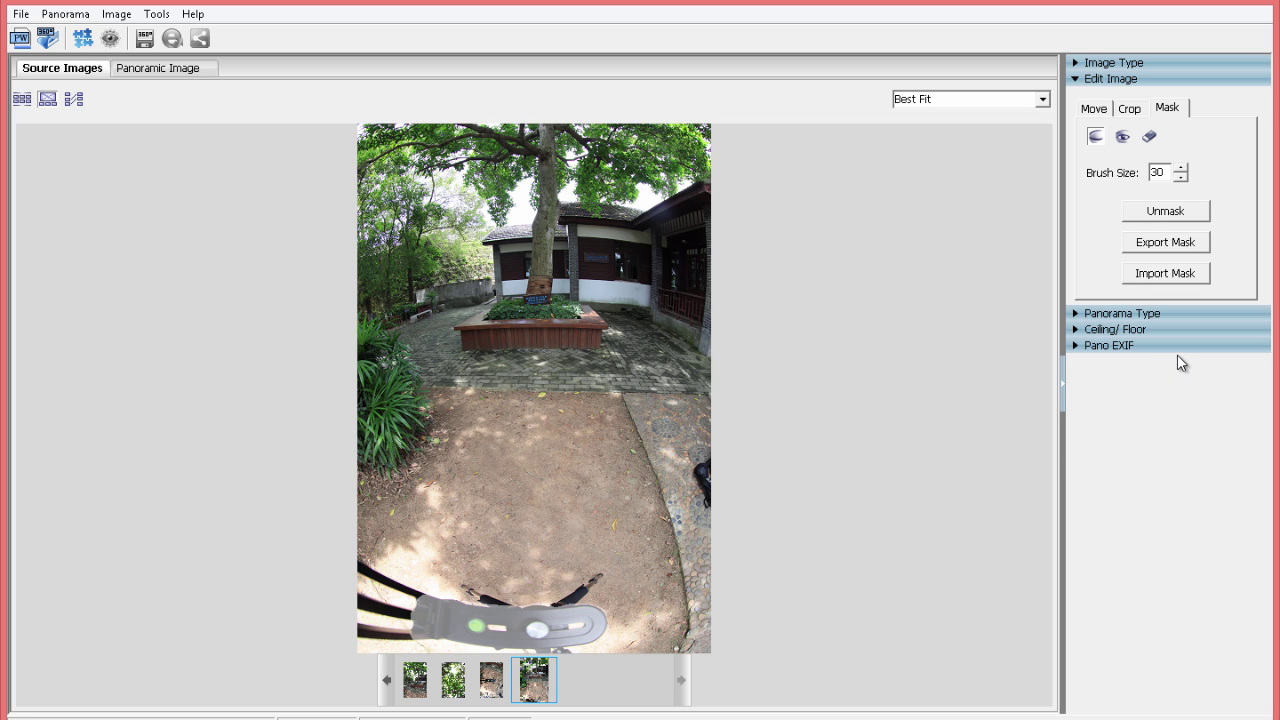
Set the mask brush size to 20 and paint over the tripod legs at bottom-left
double_click(1167, 172)
text(20)
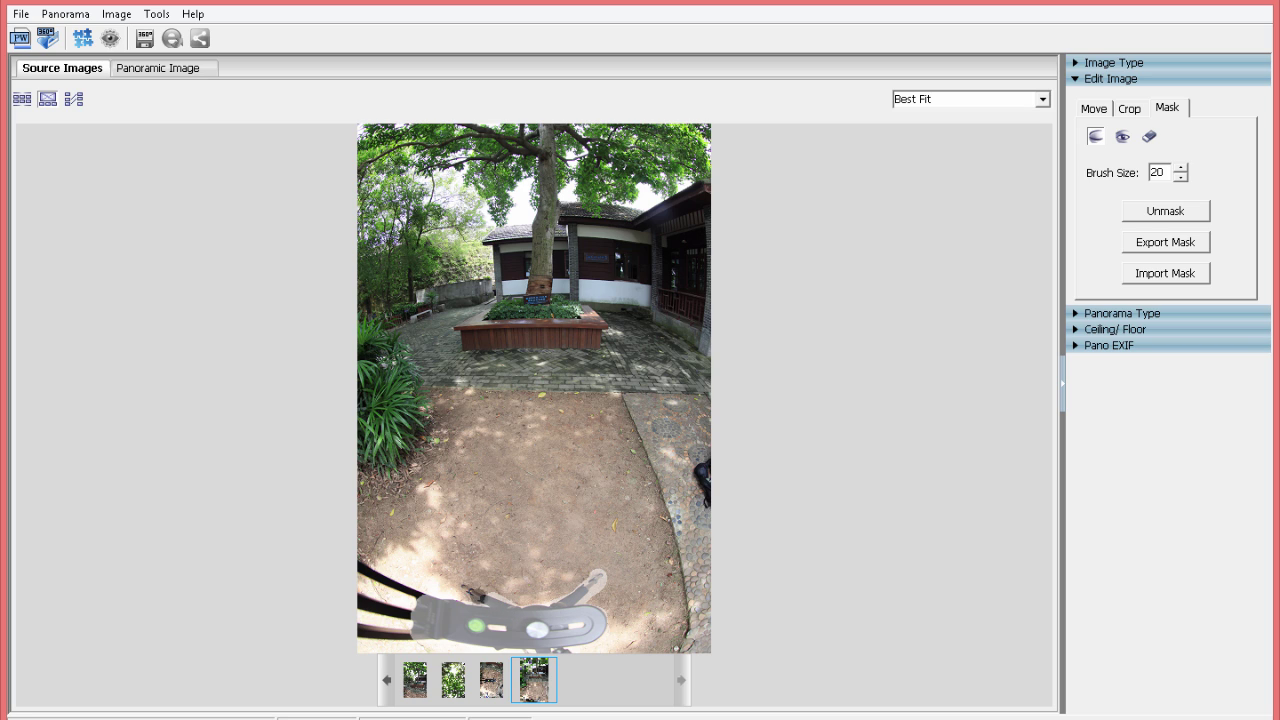
drag(420, 598, 356, 564)
drag(419, 612, 356, 604)
drag(420, 640, 352, 628)
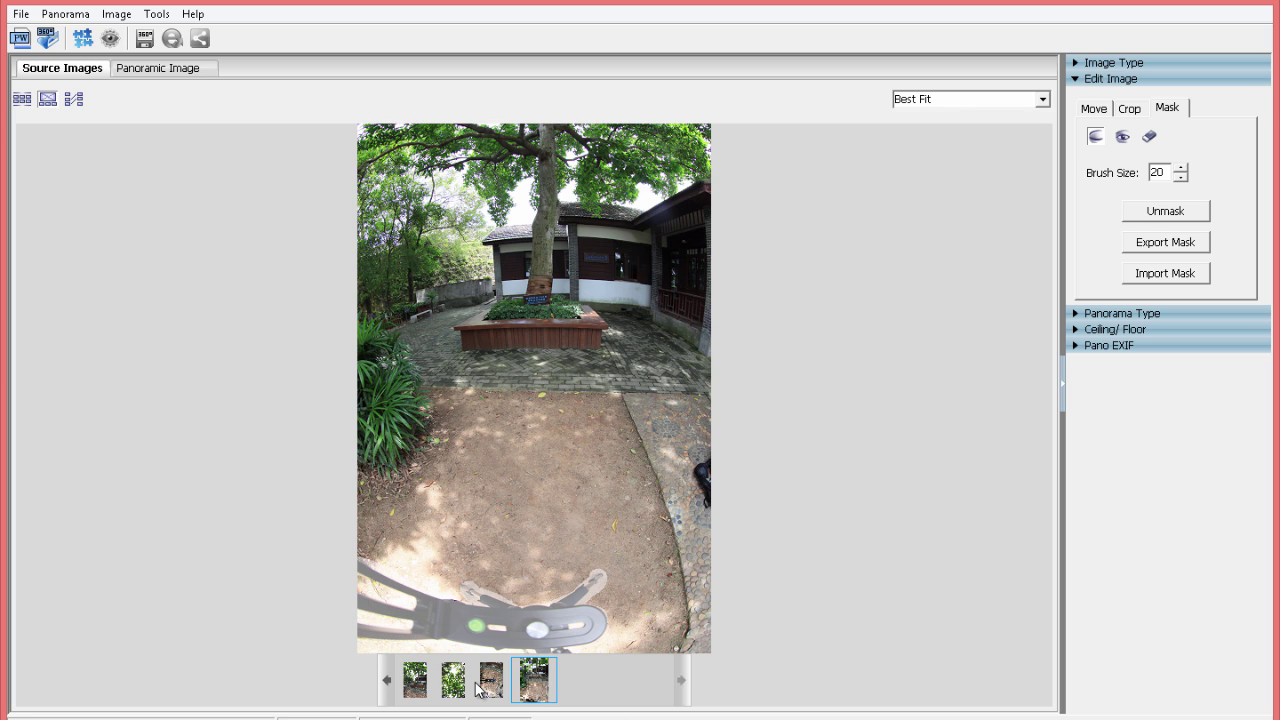
In the downward shot, mask the tripod leg, the person's jeans and the dark figure at right
click(535, 686)
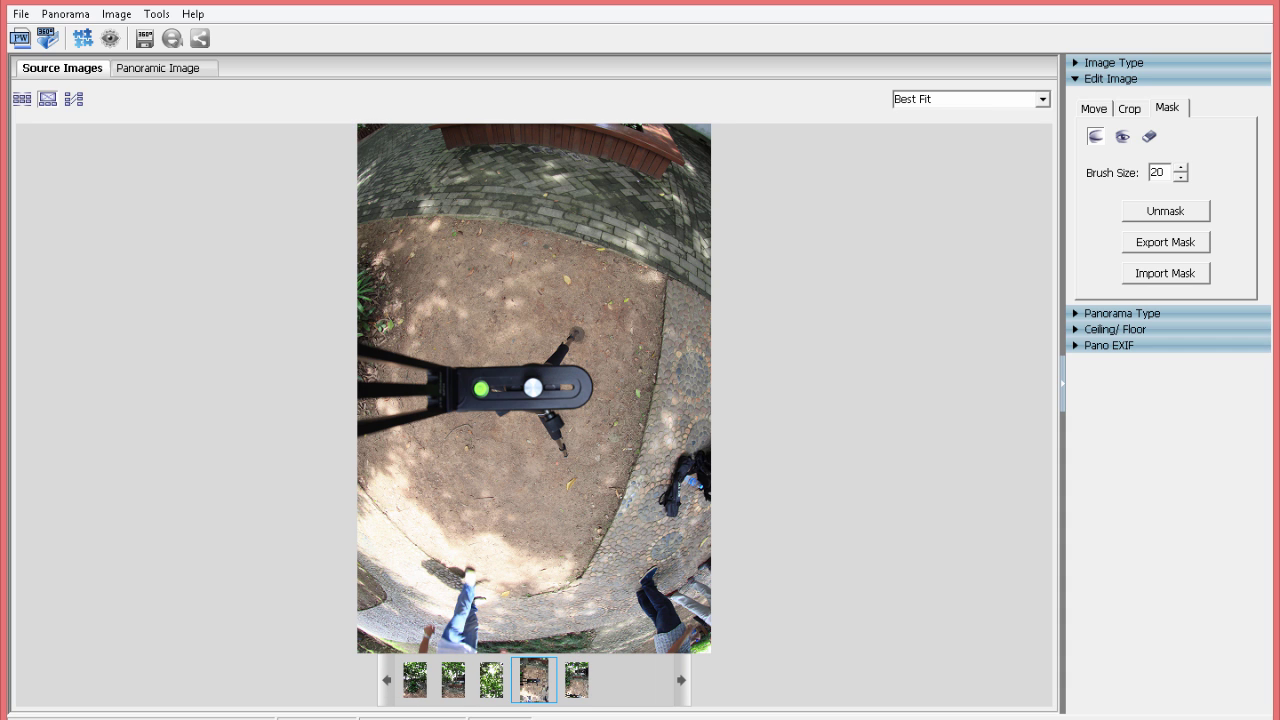
mouse_move(572, 338)
mouse_down()
mouse_move(547, 370)
mouse_move(585, 380)
mouse_move(550, 406)
mouse_up()
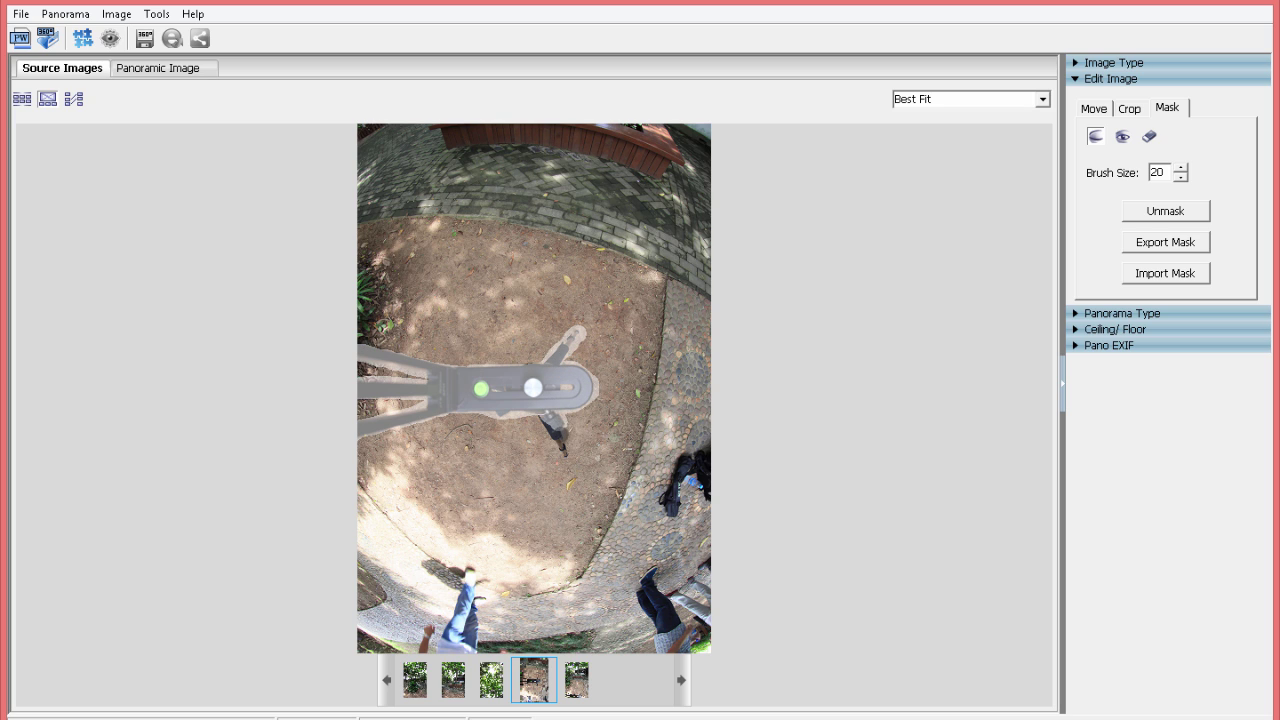
mouse_move(556, 432)
mouse_down()
mouse_move(566, 450)
mouse_move(545, 420)
mouse_up()
mouse_move(474, 572)
mouse_down()
mouse_move(439, 660)
mouse_move(433, 622)
mouse_move(445, 648)
mouse_move(665, 600)
mouse_up()
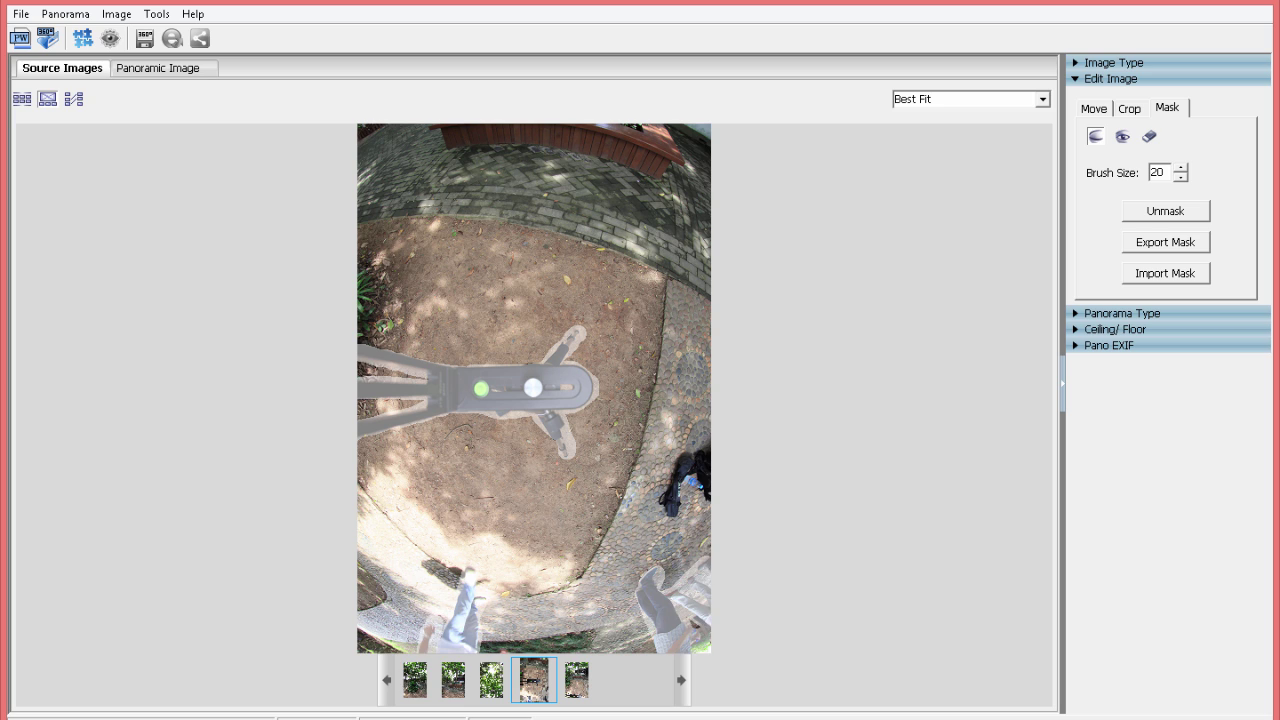
mouse_move(688, 455)
mouse_down()
mouse_move(668, 500)
mouse_move(676, 516)
mouse_move(690, 478)
mouse_move(708, 494)
mouse_move(706, 466)
mouse_move(683, 461)
mouse_move(664, 499)
mouse_move(694, 502)
mouse_up()
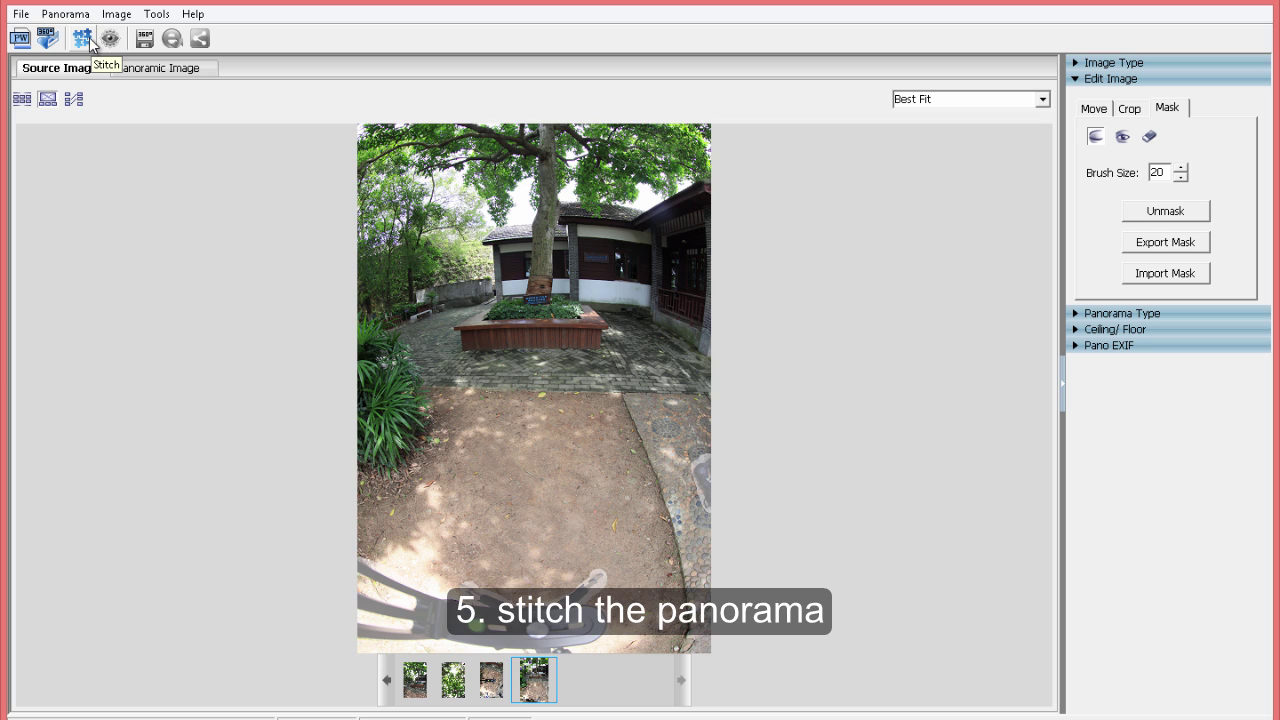
Stitch the masked images into an 8220 × 4110 spherical courtyard panorama
click(84, 38)
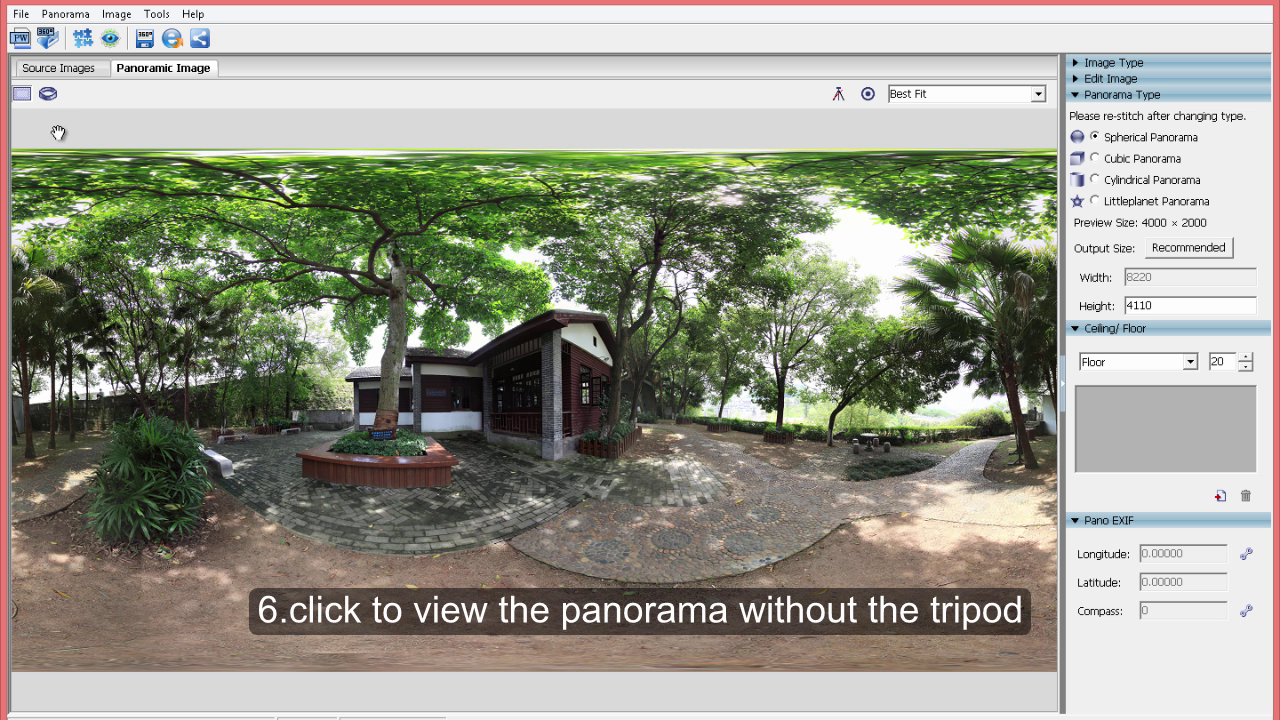
In the 360 preview, pan and tilt down to confirm the ground shows no tripod
click(48, 95)
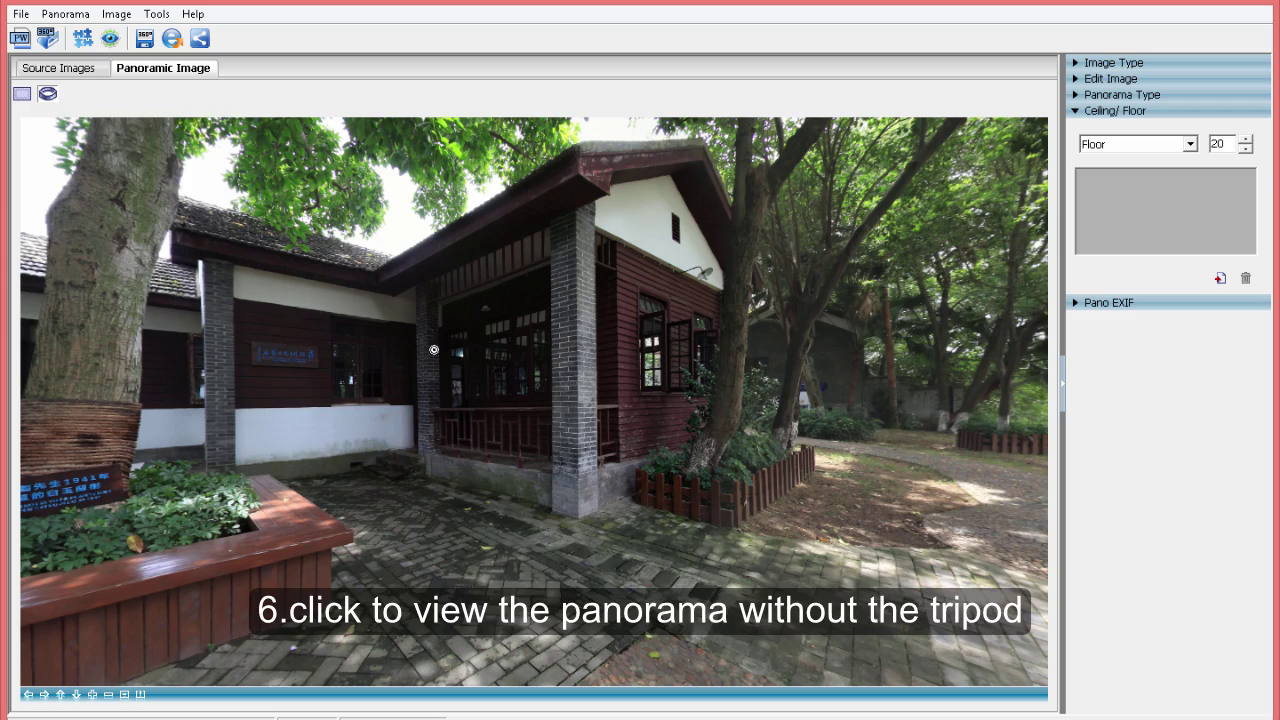
drag(807, 439, 369, 411)
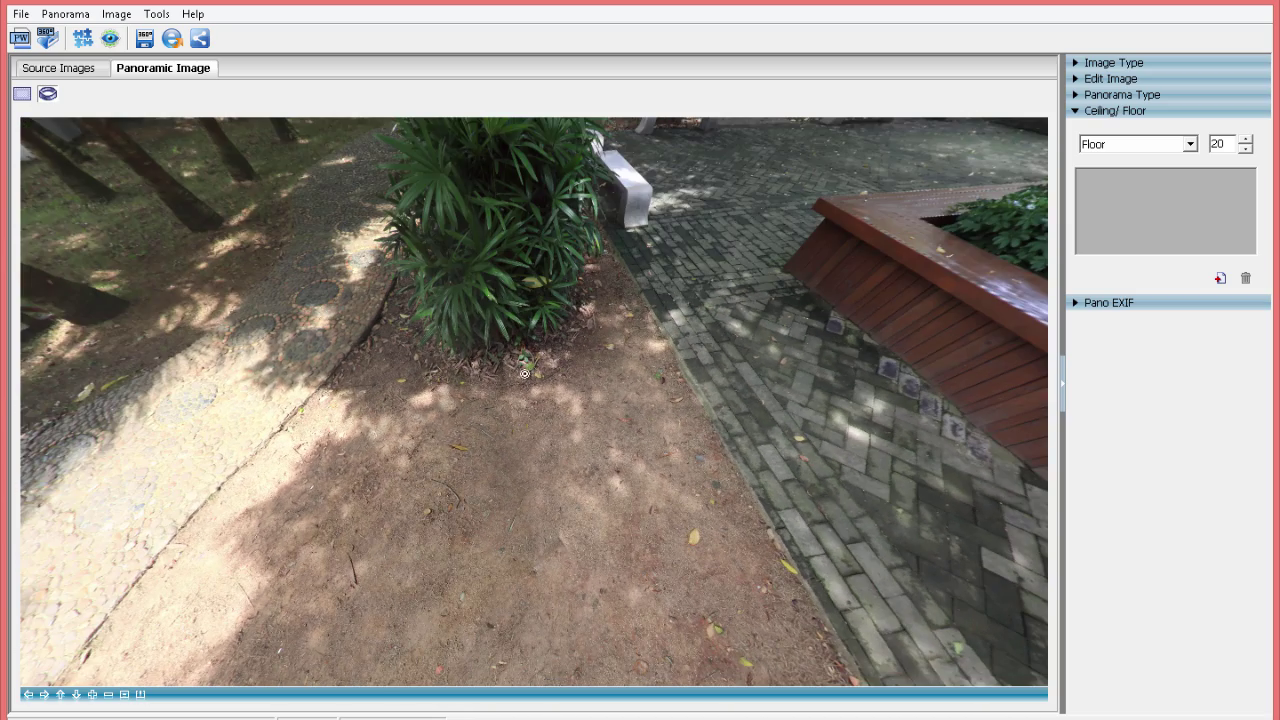
drag(568, 493, 241, 356)
drag(400, 437, 489, 500)
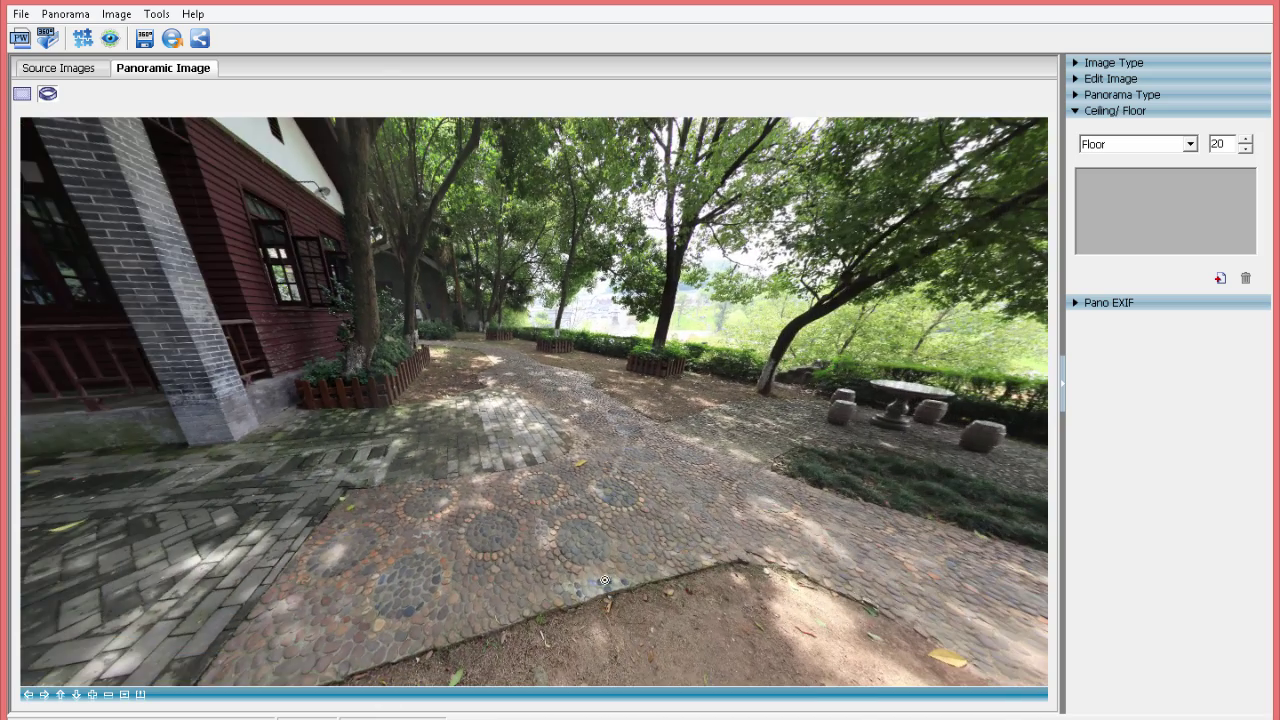